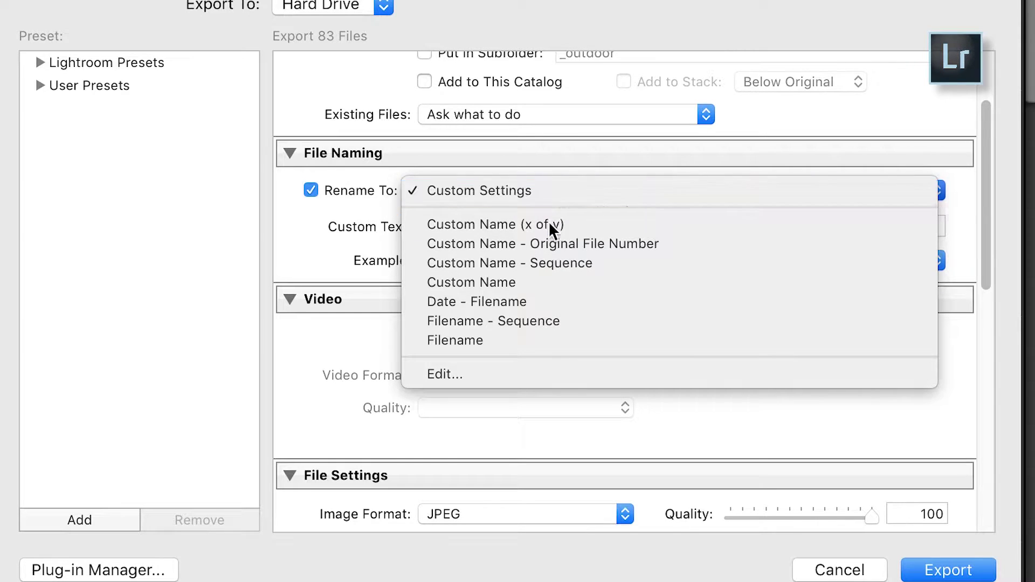
- Create a filename template of custom text 'Taj Mahal' plus a five-digit sequence number
click(511, 377)
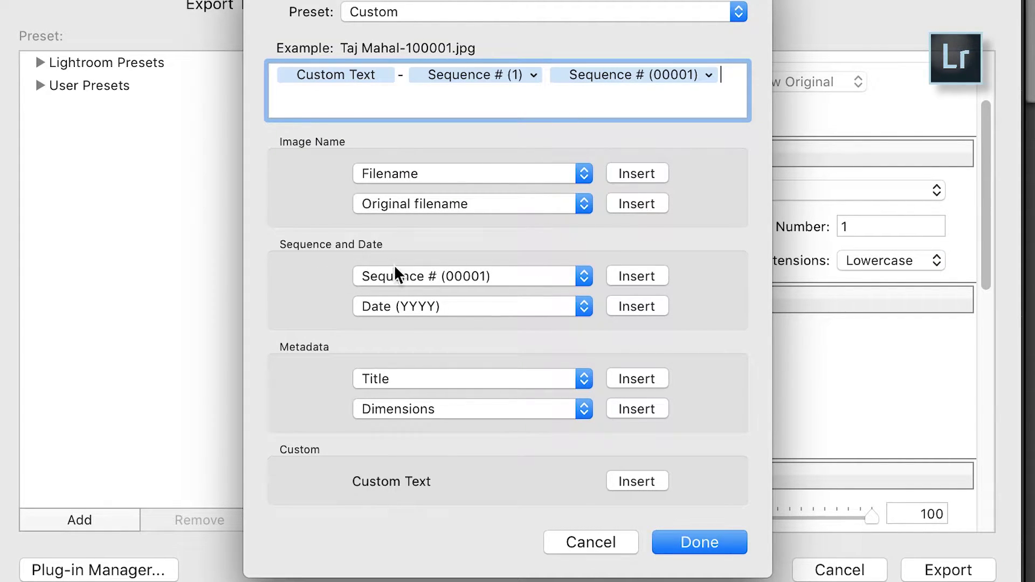
click(463, 279)
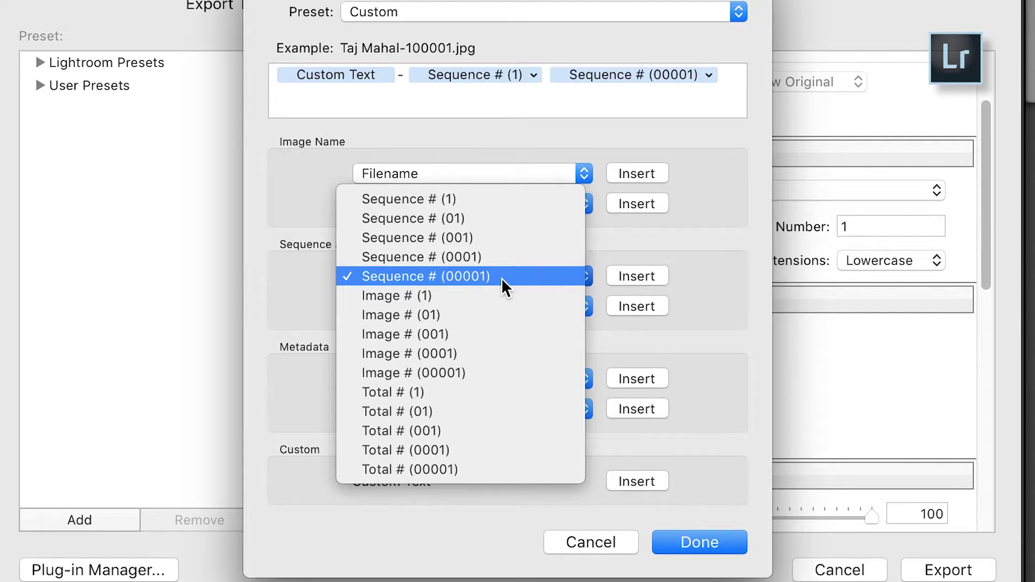
click(618, 409)
click(672, 539)
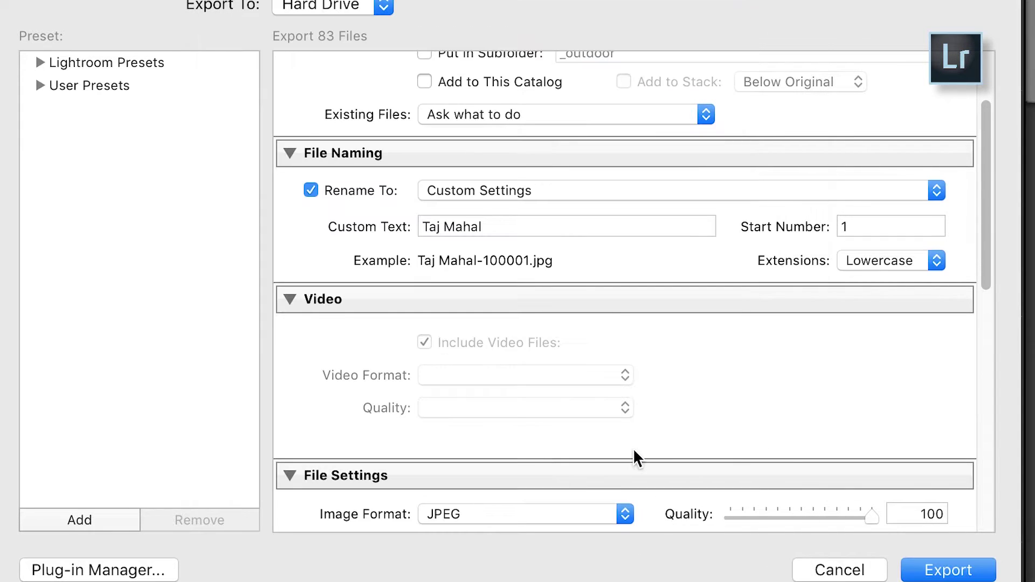
- Export the renamed frames as sRGB JPEGs at quality 100
scroll(633, 448, down, 10)
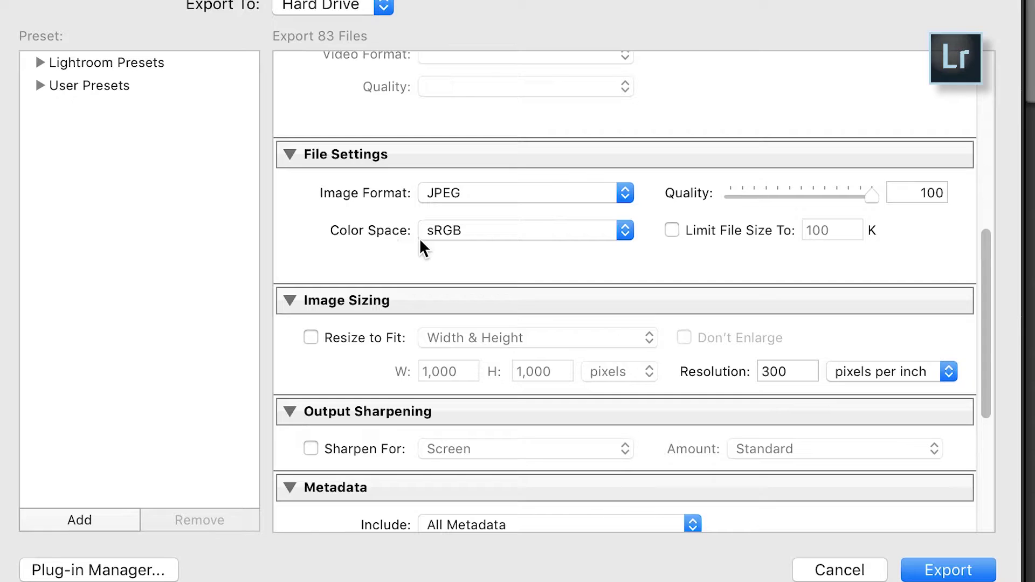
click(938, 566)
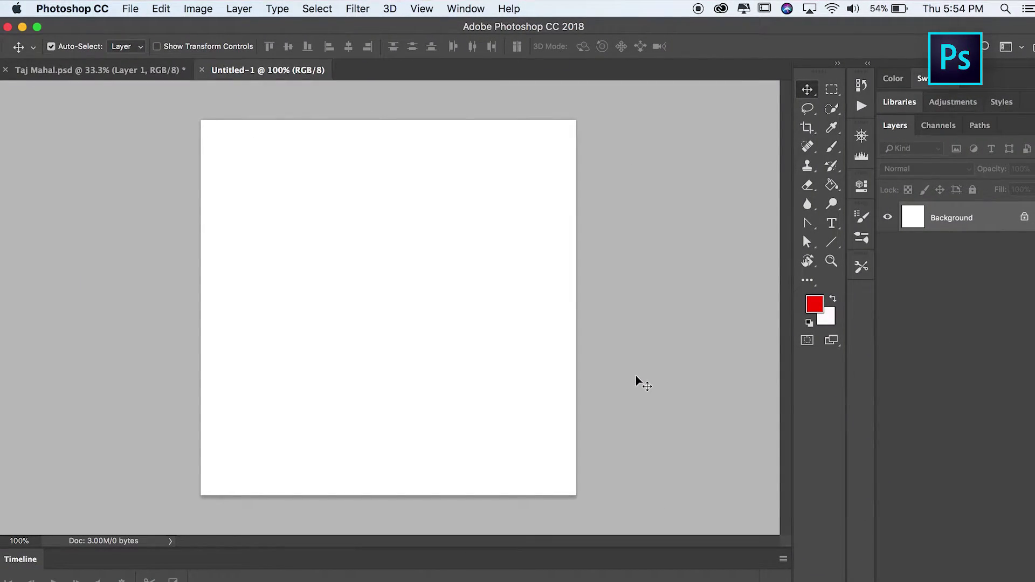
- Open taj mahal-00001.jpg from _seq Time Lapse with the Image Sequence option ticked
click(128, 8)
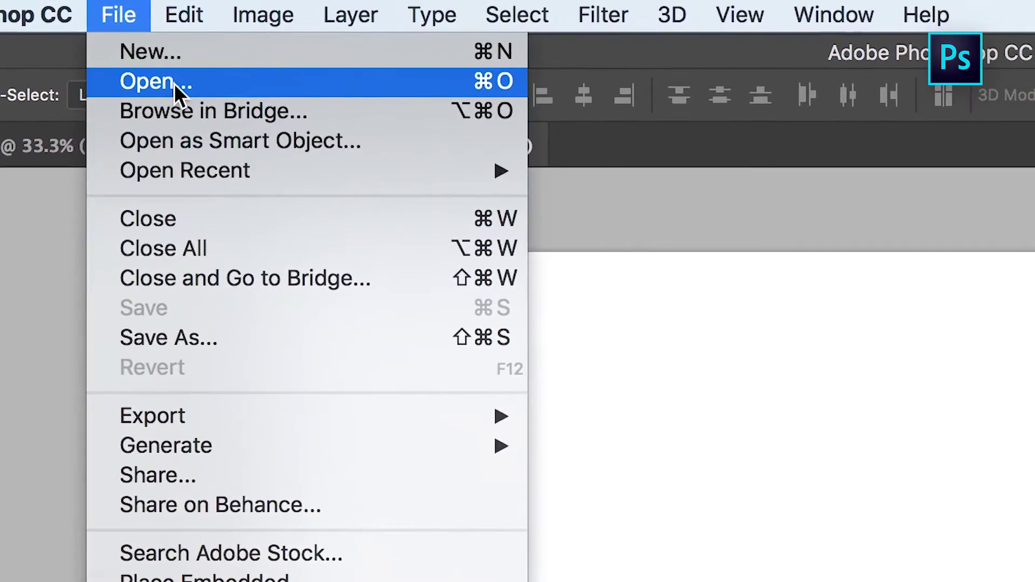
click(174, 83)
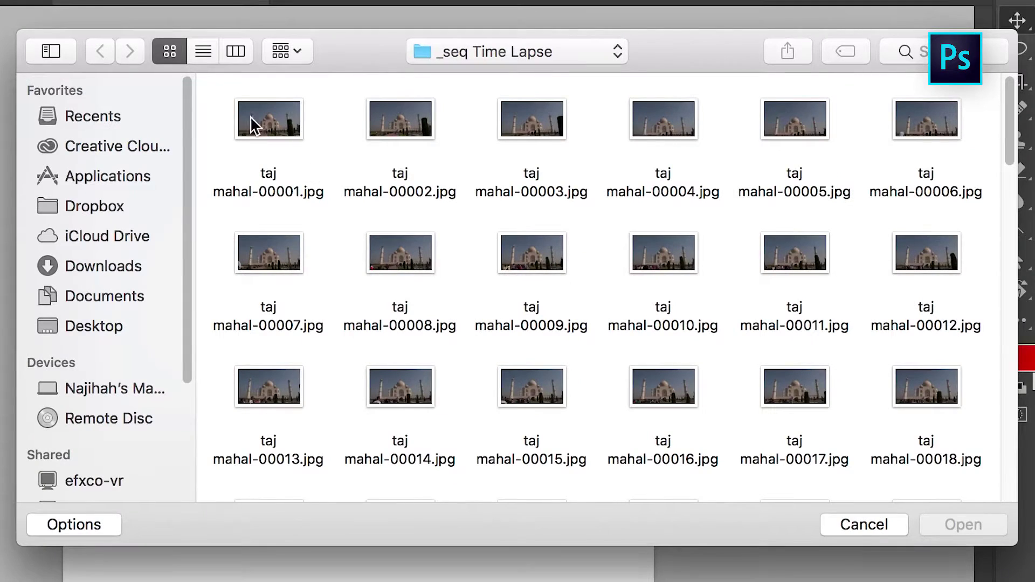
click(280, 134)
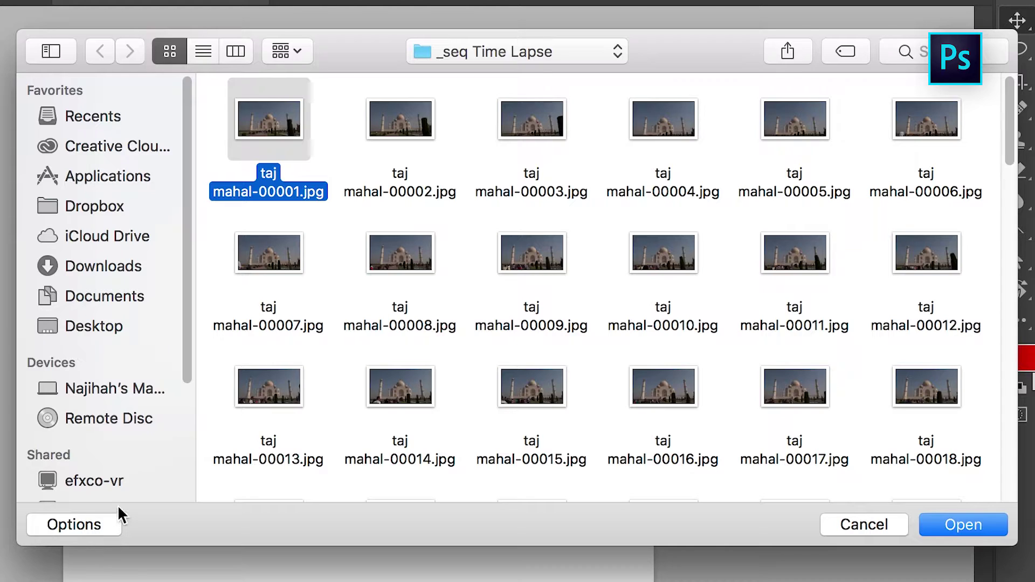
click(77, 526)
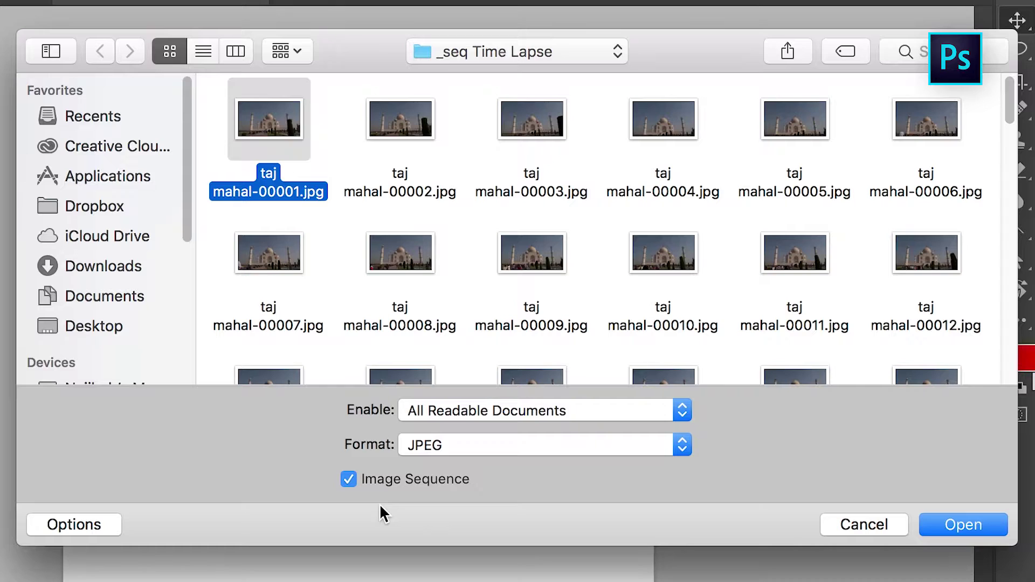
click(949, 523)
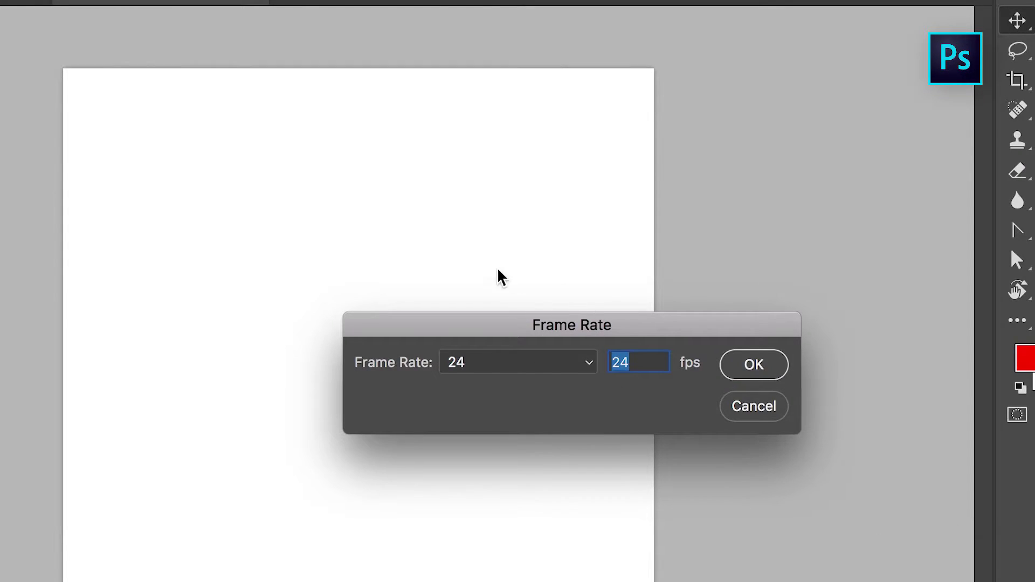
- Accept 24 fps for the image sequence and preview playback, stopping at frame 6
drag(539, 324, 523, 315)
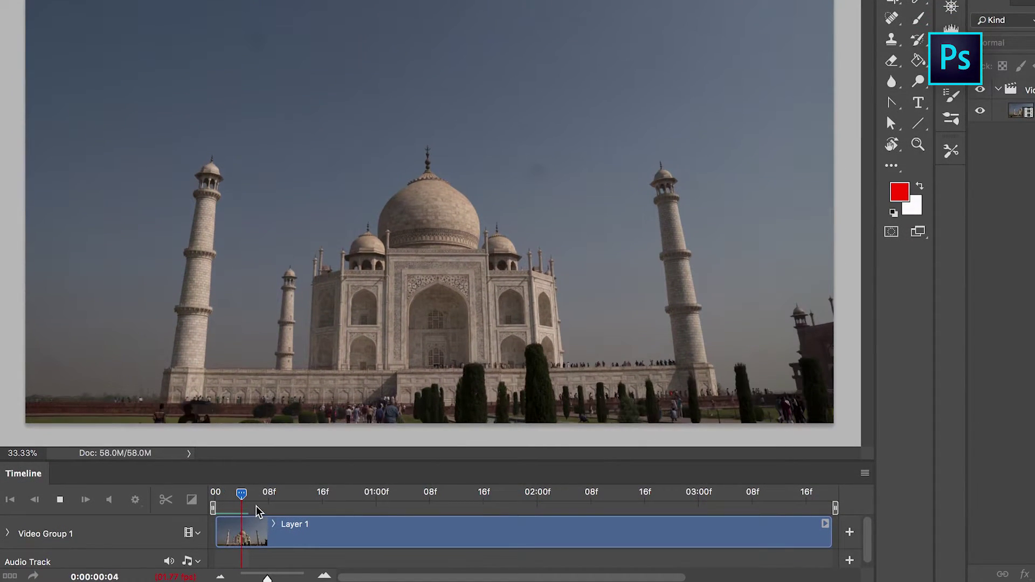
click(257, 508)
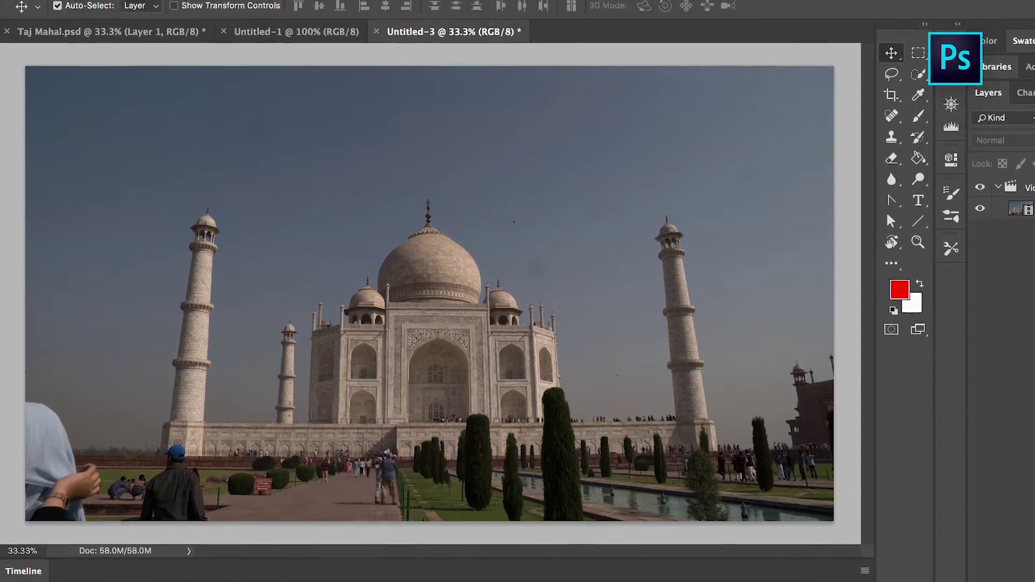
- Toggle the Timeline panel and add a Curves adjustment layer raised to brighten the clip
click(515, 7)
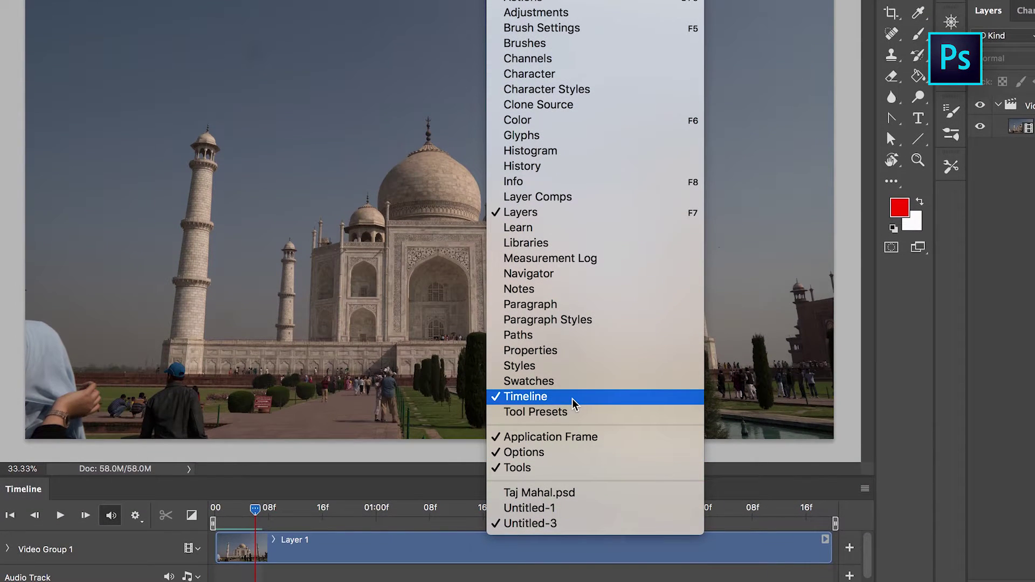
click(573, 404)
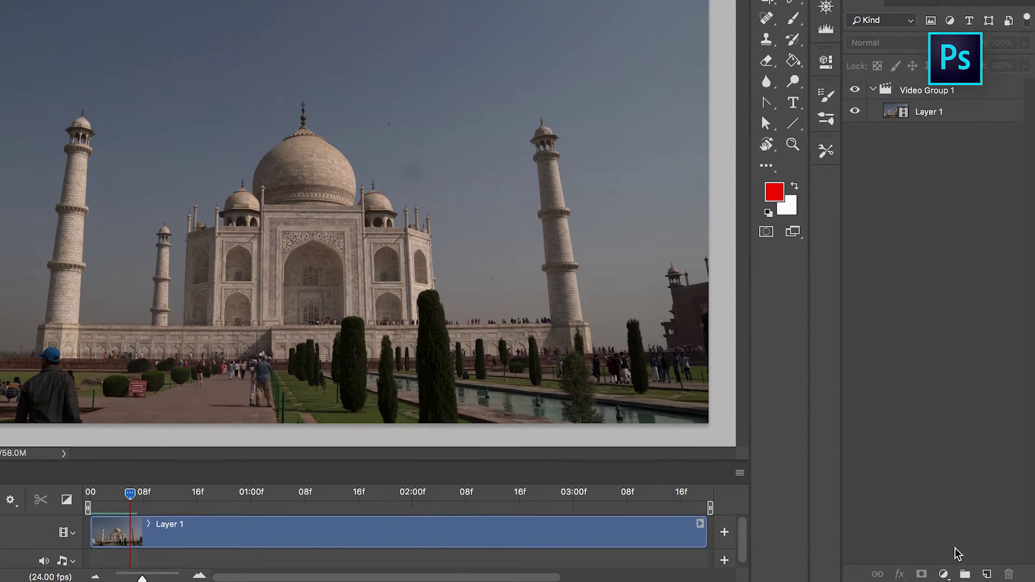
click(944, 575)
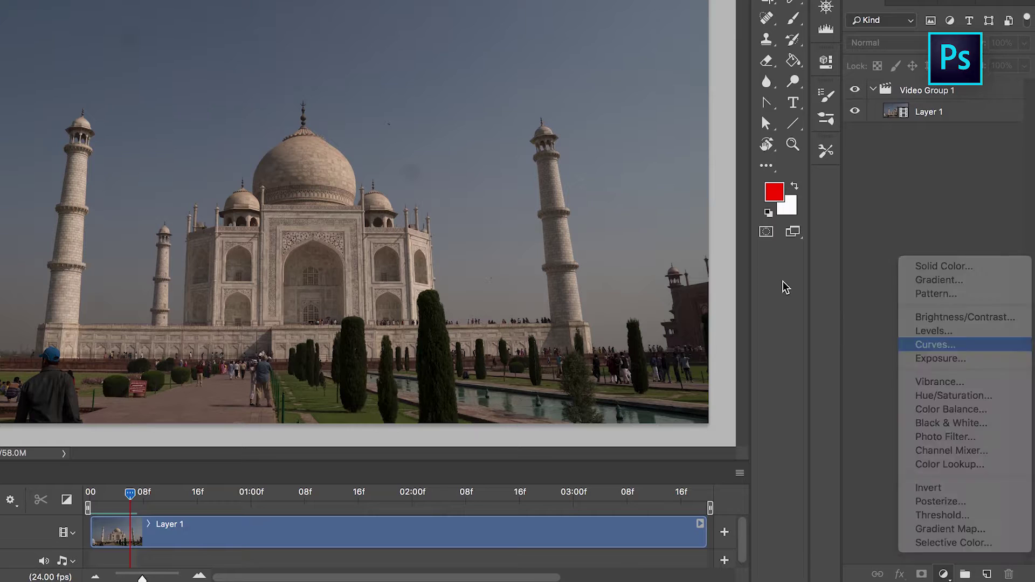
key(Return)
drag(707, 219, 708, 192)
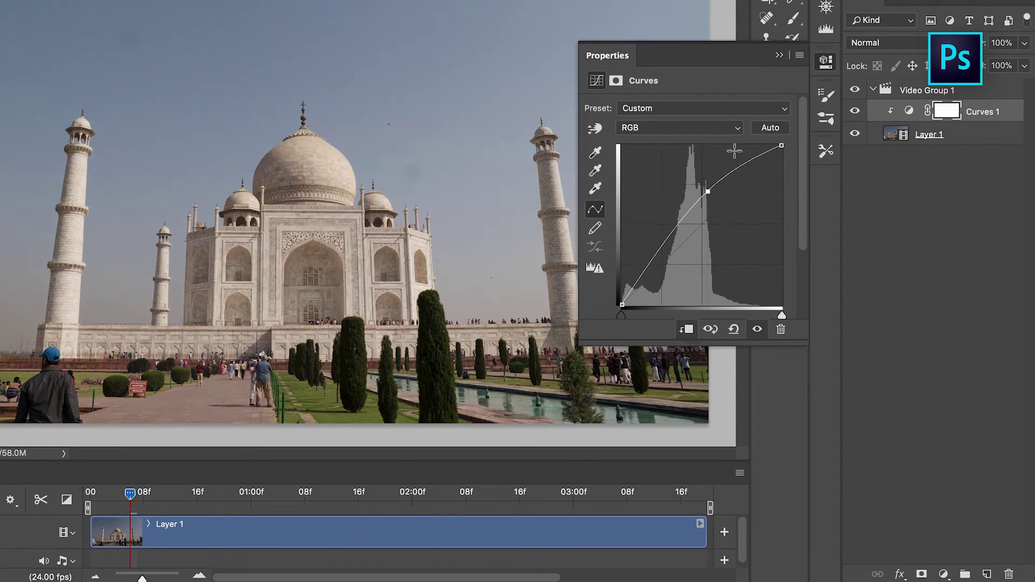
click(779, 55)
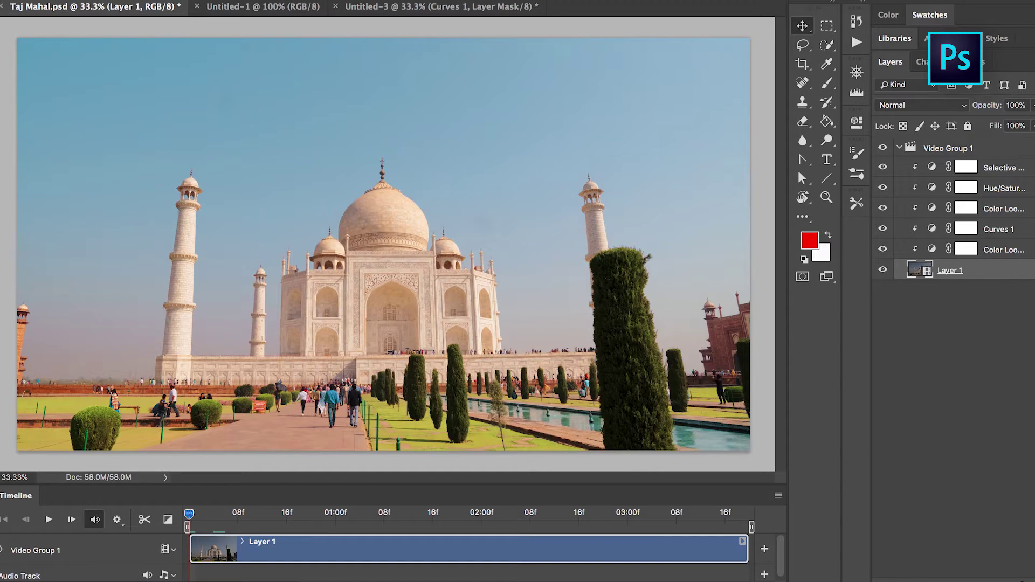
click(125, 7)
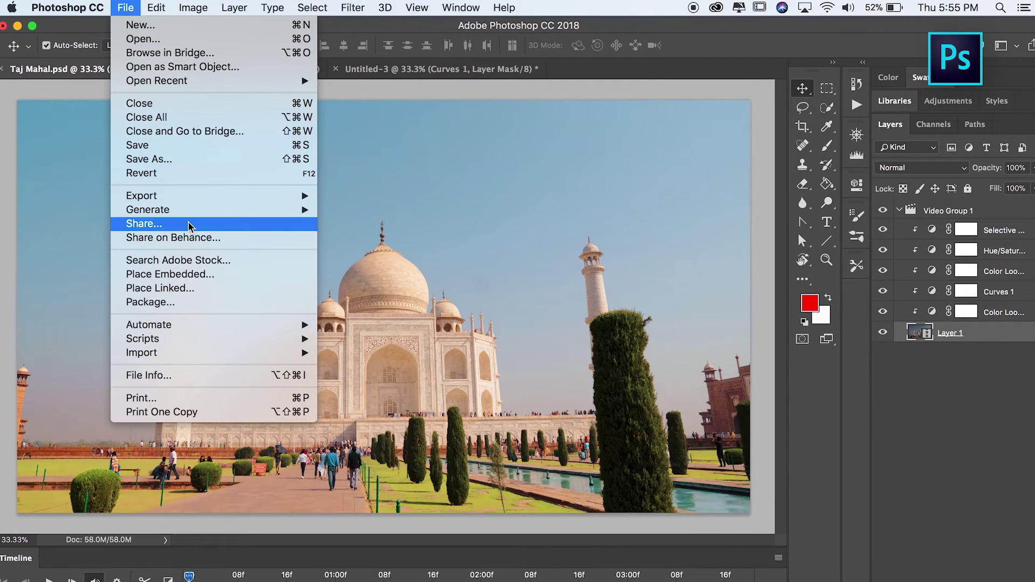
- In Render Video, select the Taj Mahal.mp4 output name and keep Adobe Media Encoder
mouse_move(194, 197)
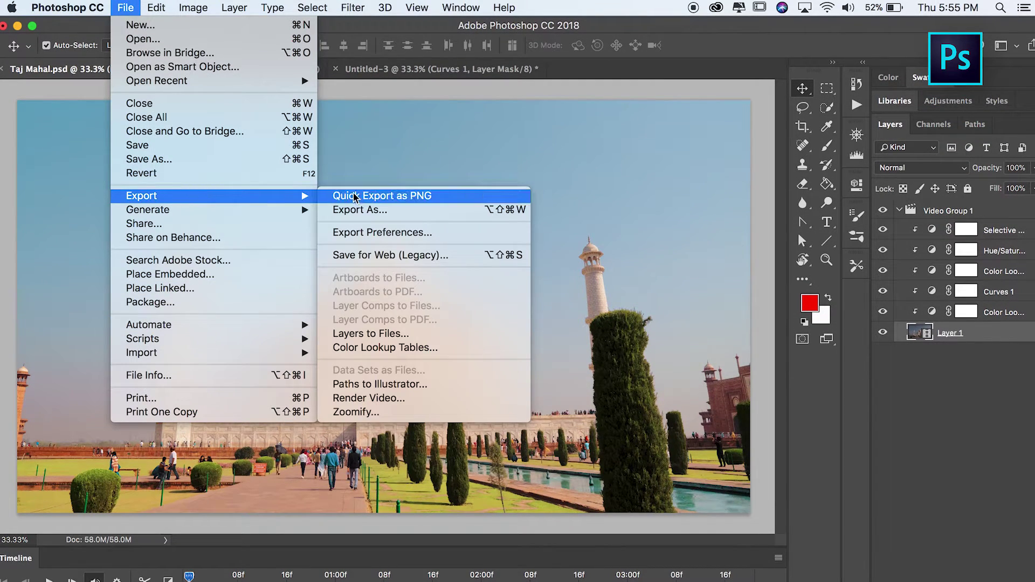
click(392, 402)
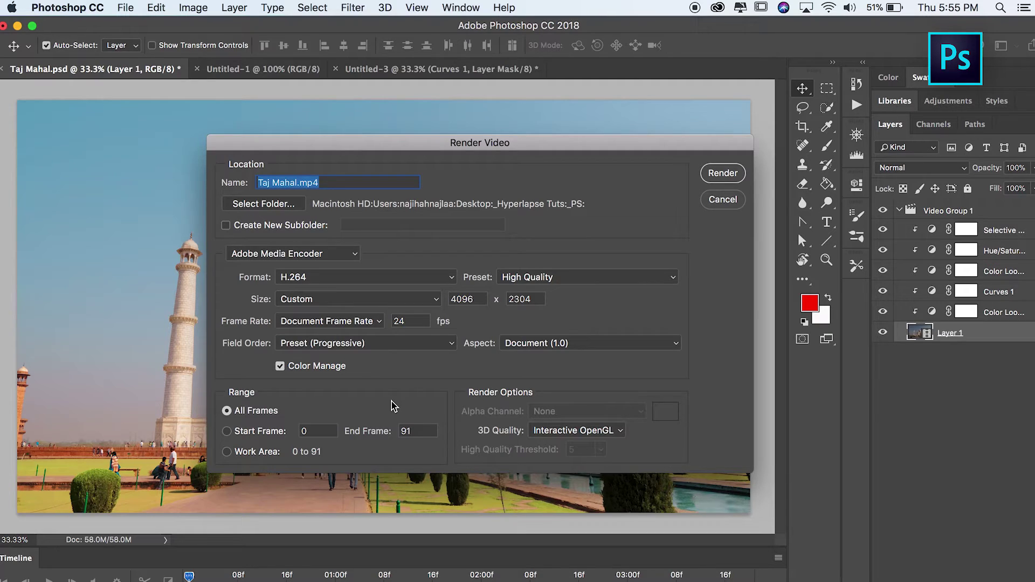
click(272, 183)
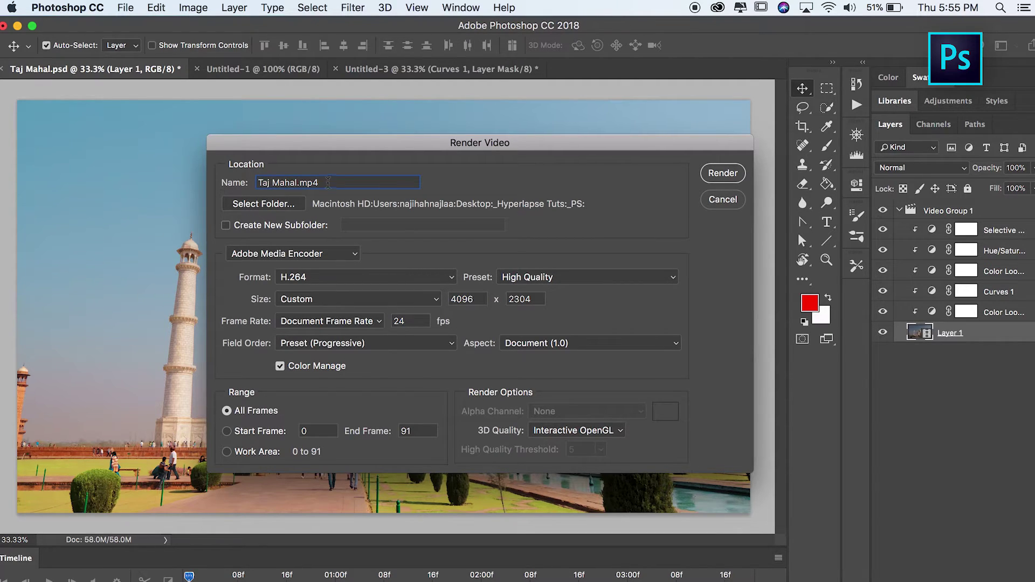
triple_click(344, 179)
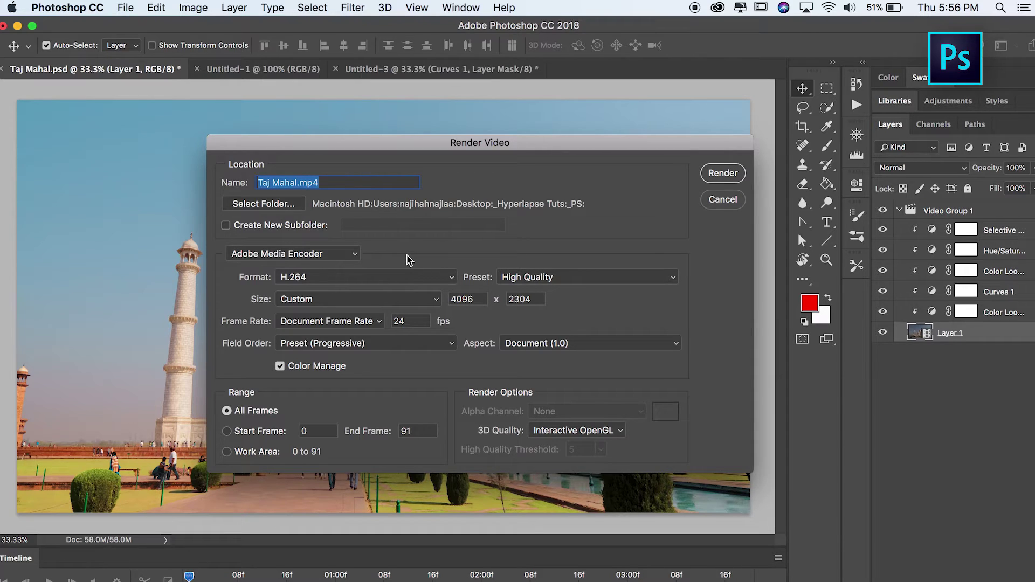
click(305, 260)
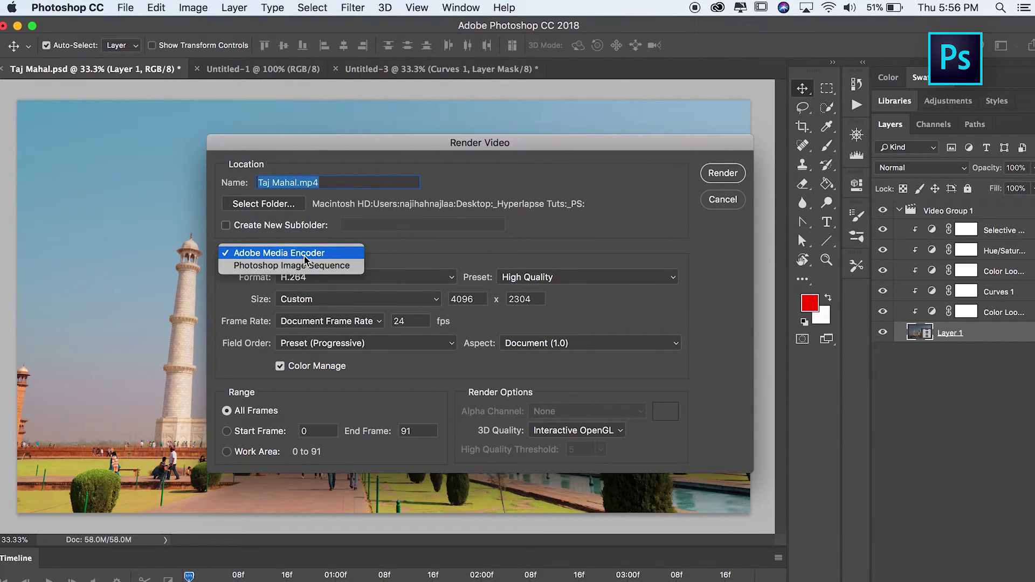
click(329, 255)
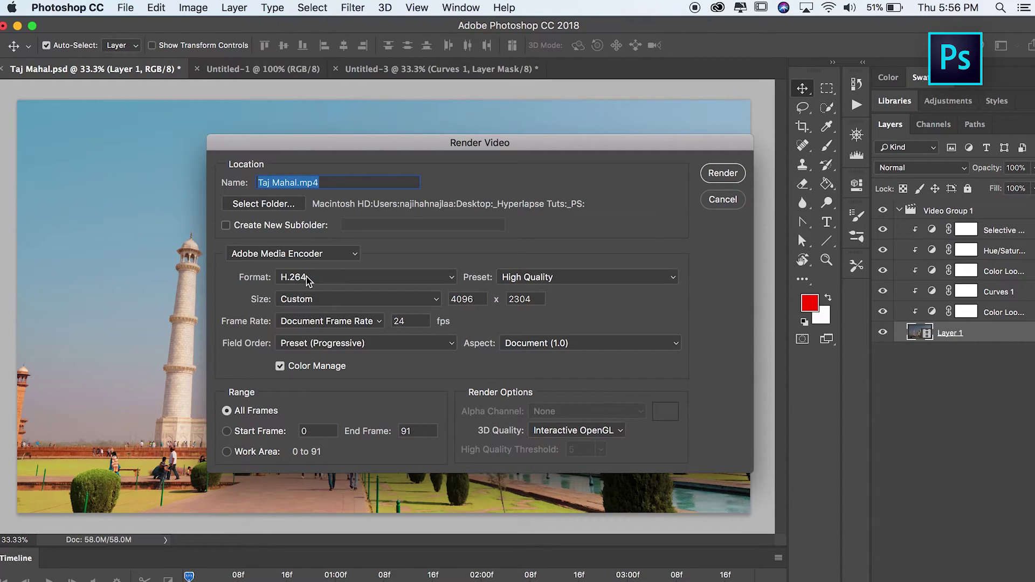
- Choose the High Quality preset, Document Size, 24 fps and the All Frames range
click(584, 277)
click(581, 277)
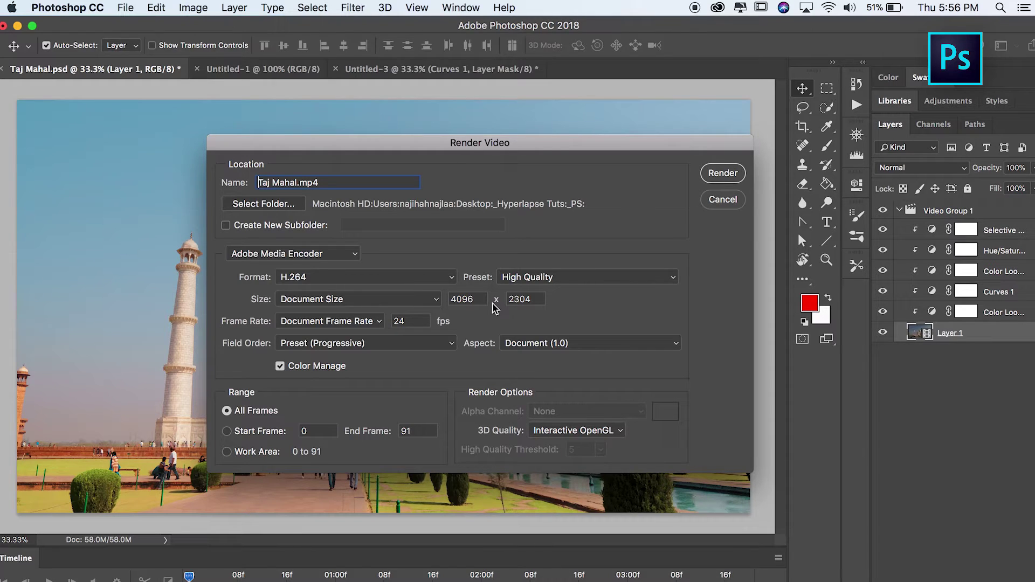
click(359, 301)
click(381, 293)
double_click(415, 323)
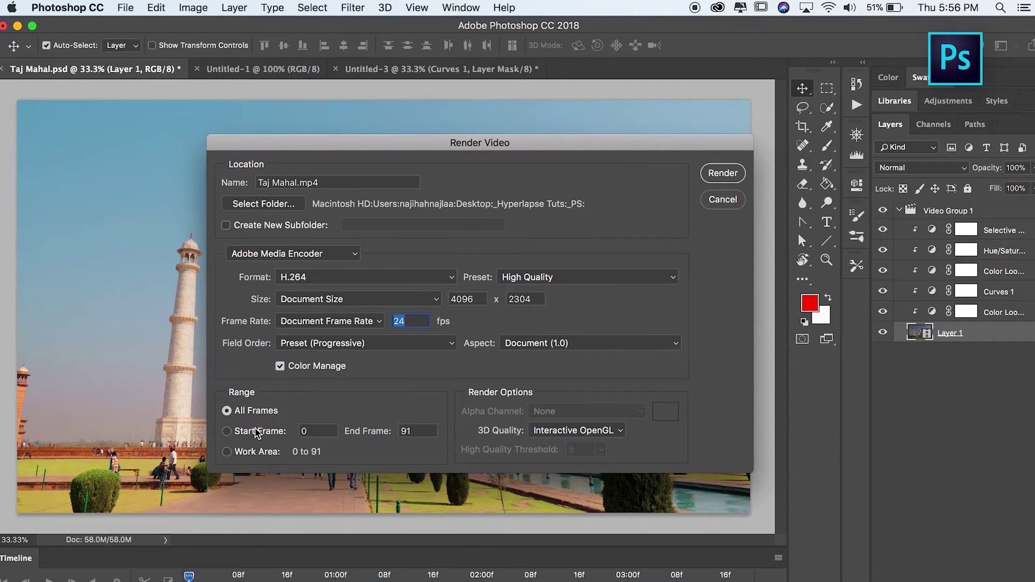
click(252, 453)
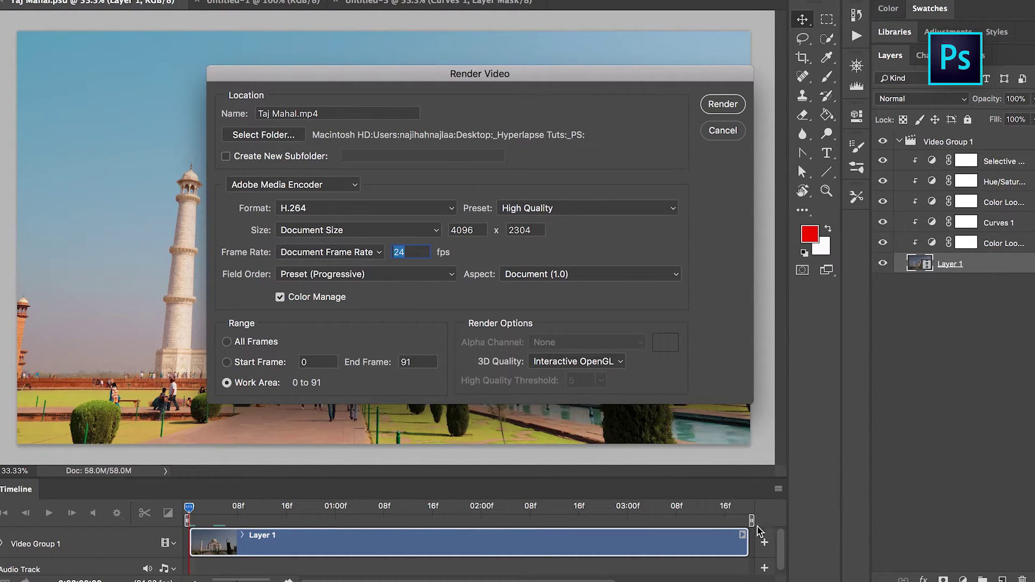
click(256, 342)
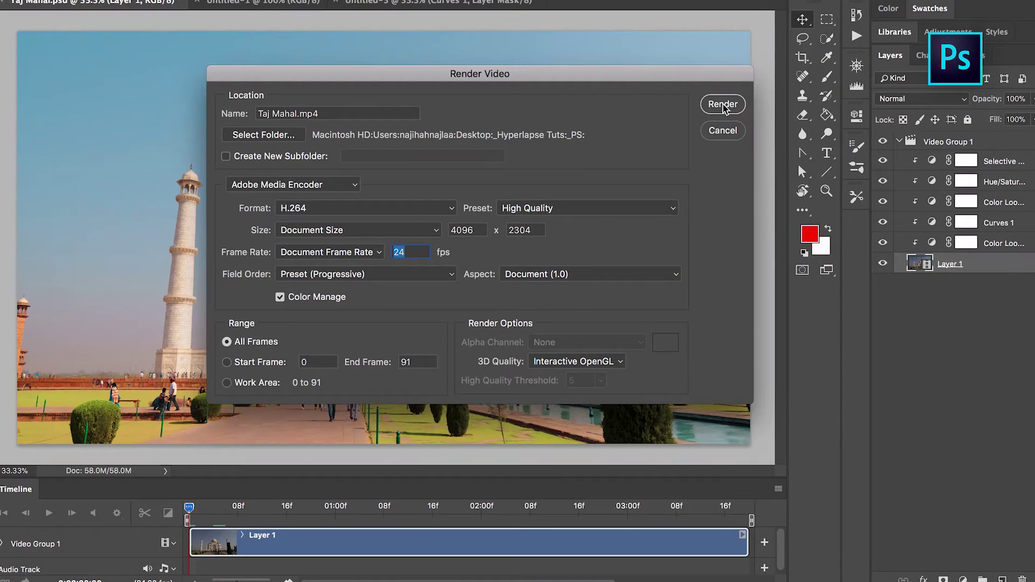
- Render the video, then play Taj Mahal-2.mp4 on the Premiere timeline from 00:01:35:20
click(721, 104)
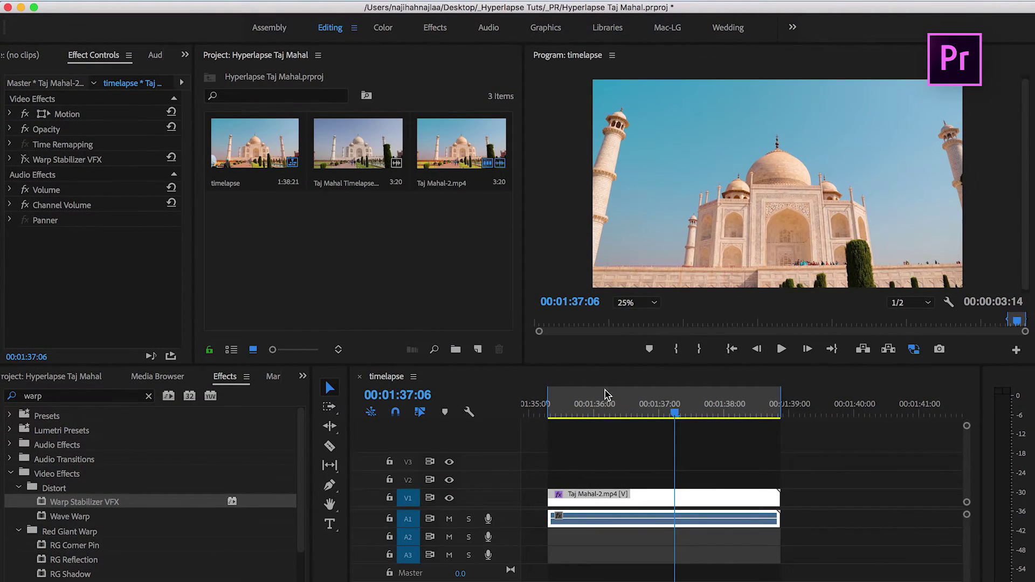
click(570, 382)
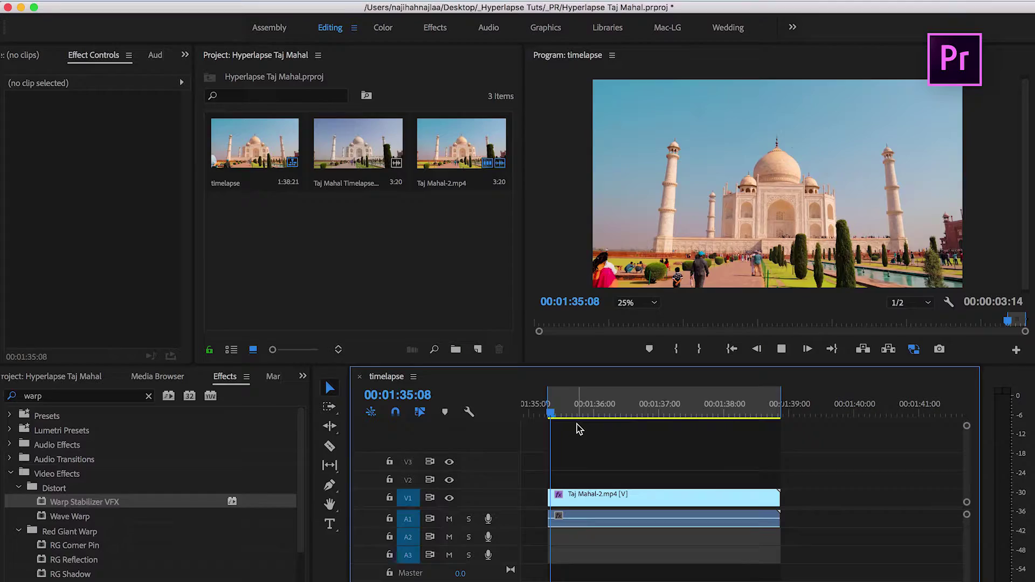
key(space)
key(space)
click(584, 412)
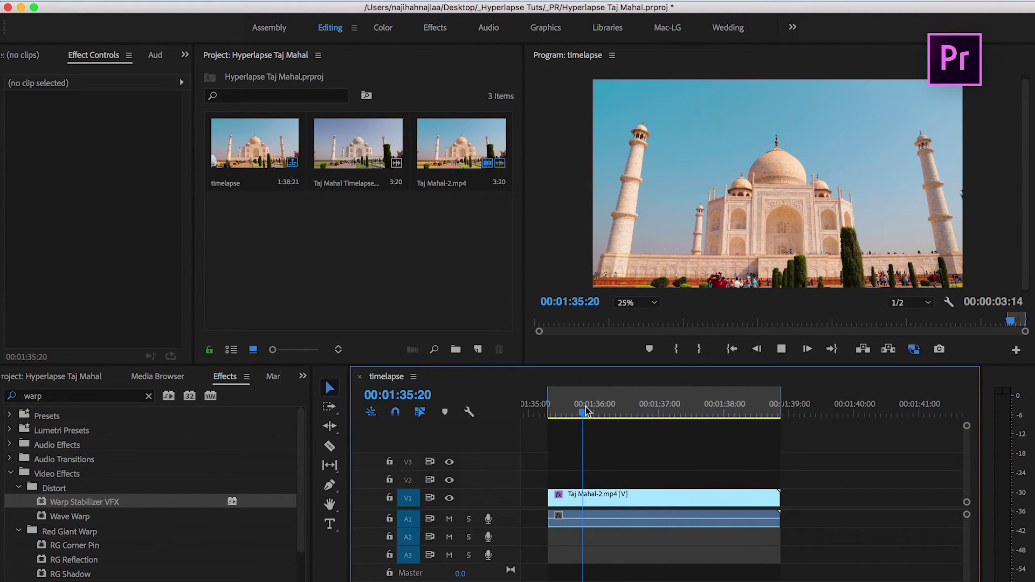
key(space)
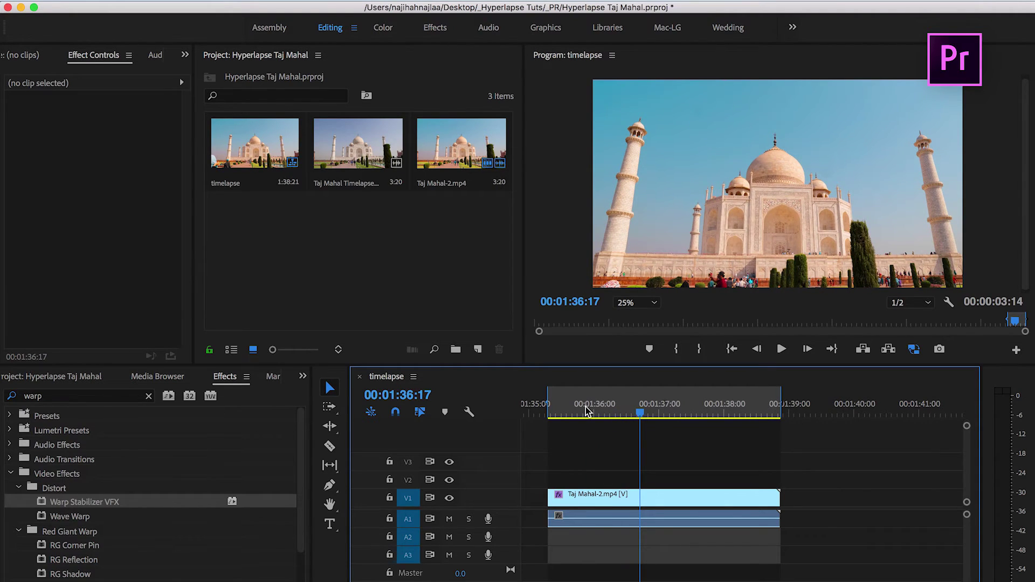
click(59, 396)
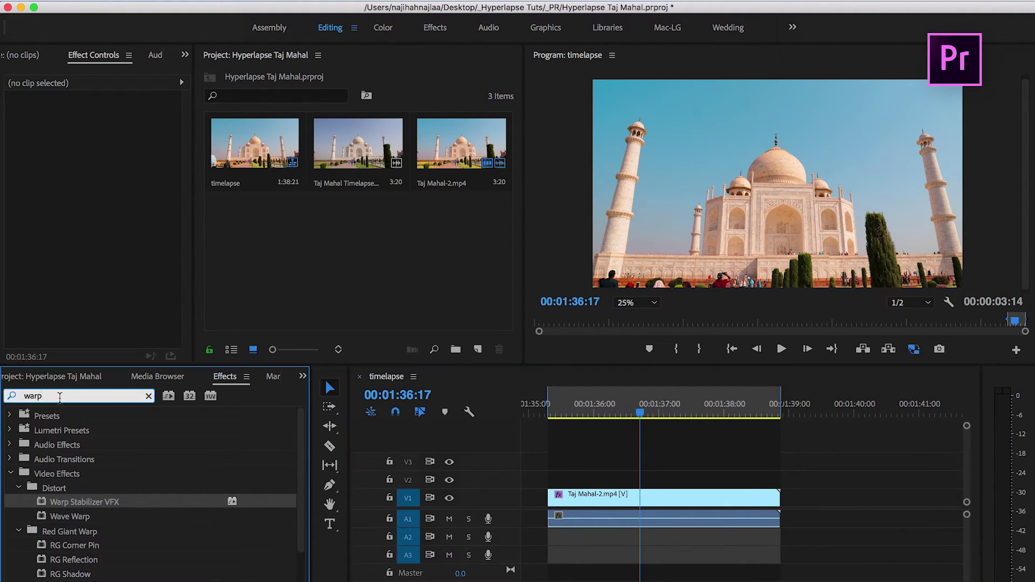
- Search 'warp' and apply Warp Stabilizer VFX to the Taj Mahal-2.mp4 clip
key(BackSpace)
key(BackSpace)
key(BackSpace)
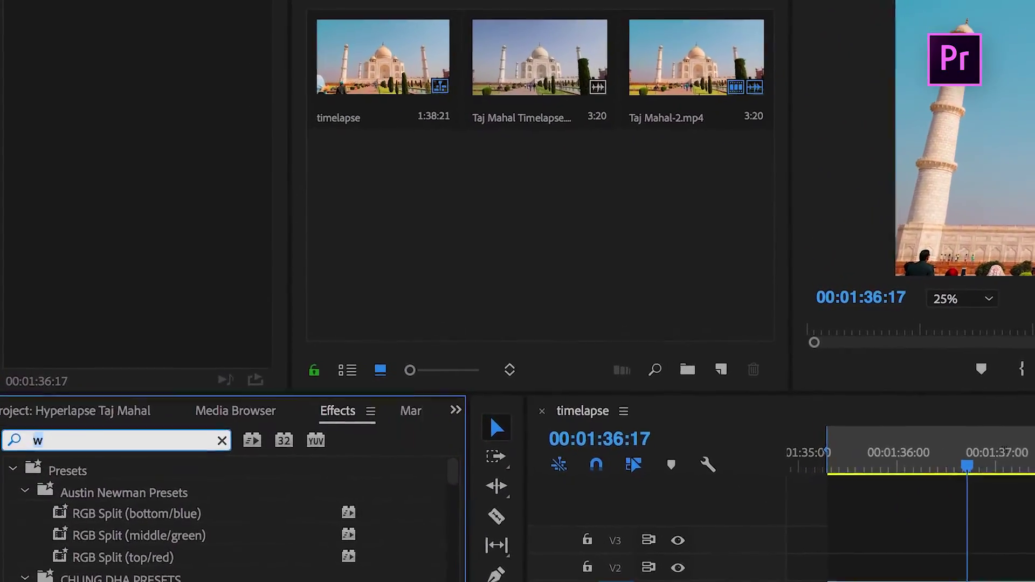
text(arp)
drag(155, 474, 581, 457)
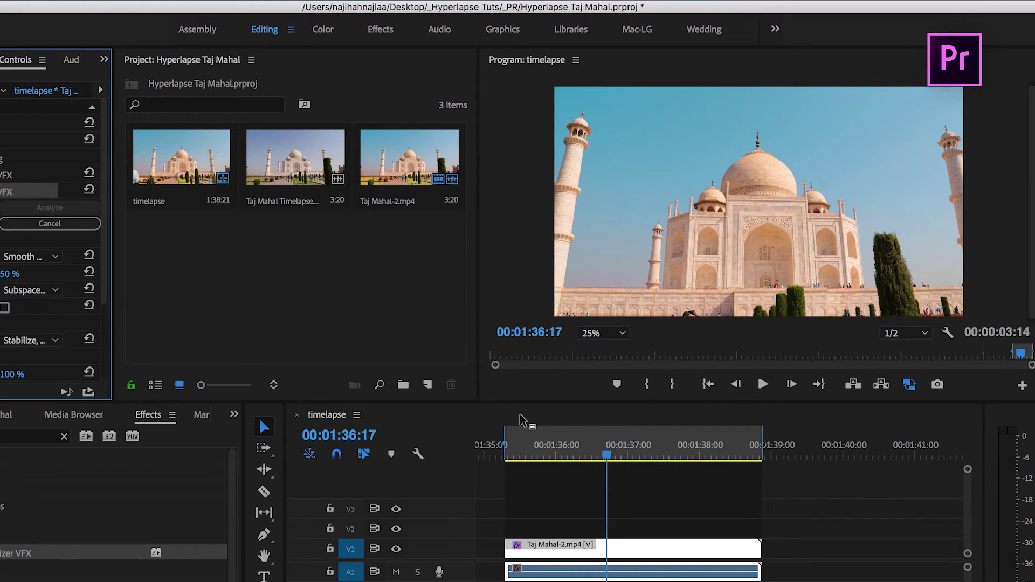
- Play back the stabilized clip from 00:01:35:05 to review the smoothing
click(499, 455)
mouse_move(500, 455)
mouse_down()
mouse_move(511, 456)
mouse_move(503, 457)
mouse_up()
key(space)
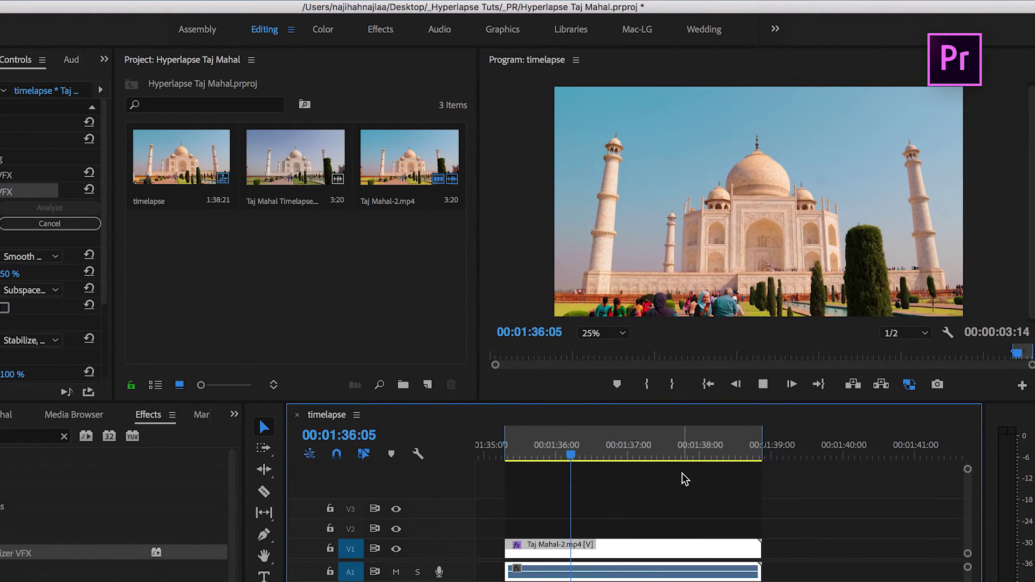
key(space)
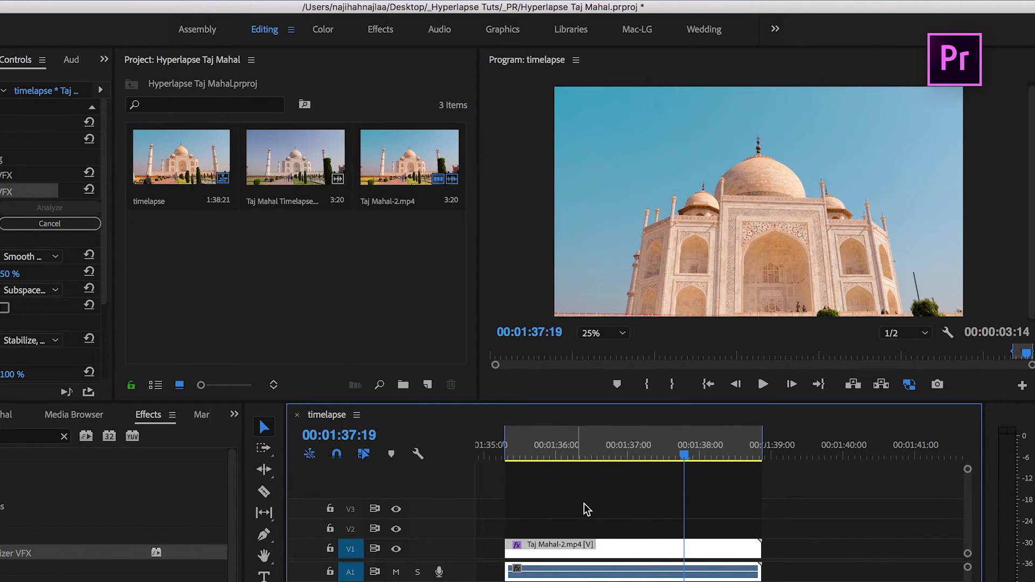
click(60, 0)
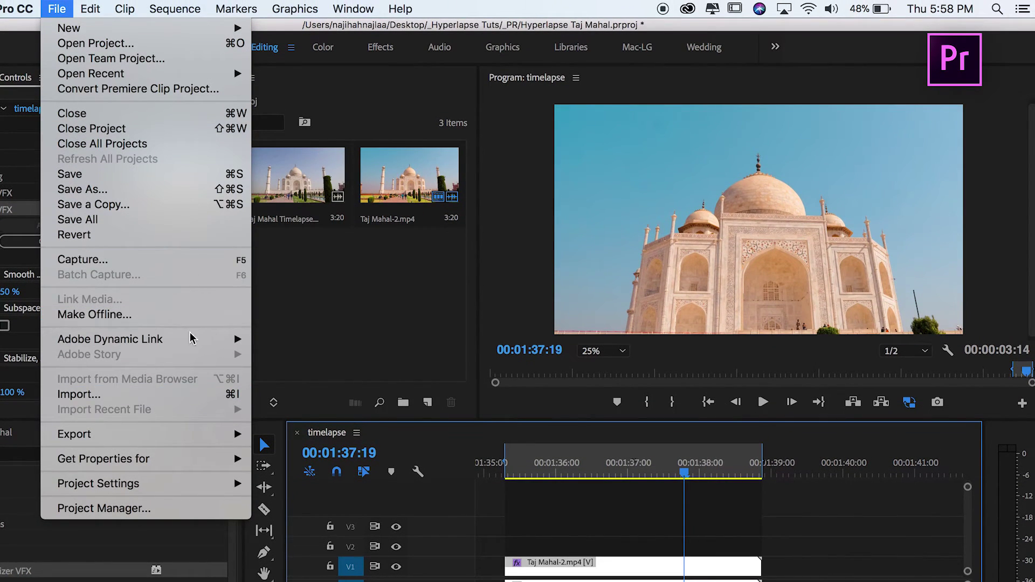
- Export the sequence as timelapse_1.mp4 using H.264 at 3840×2160
mouse_move(187, 434)
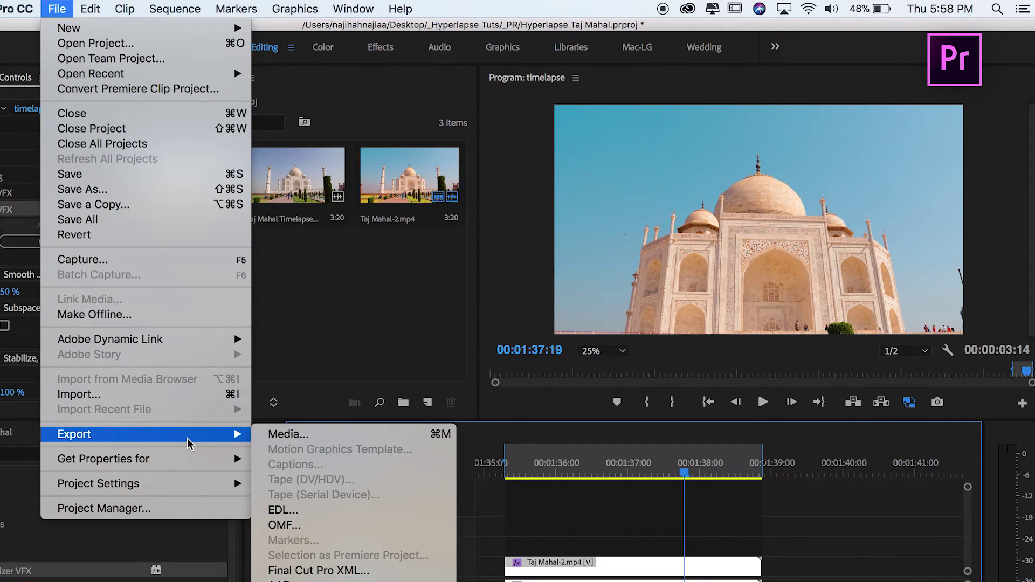
click(322, 434)
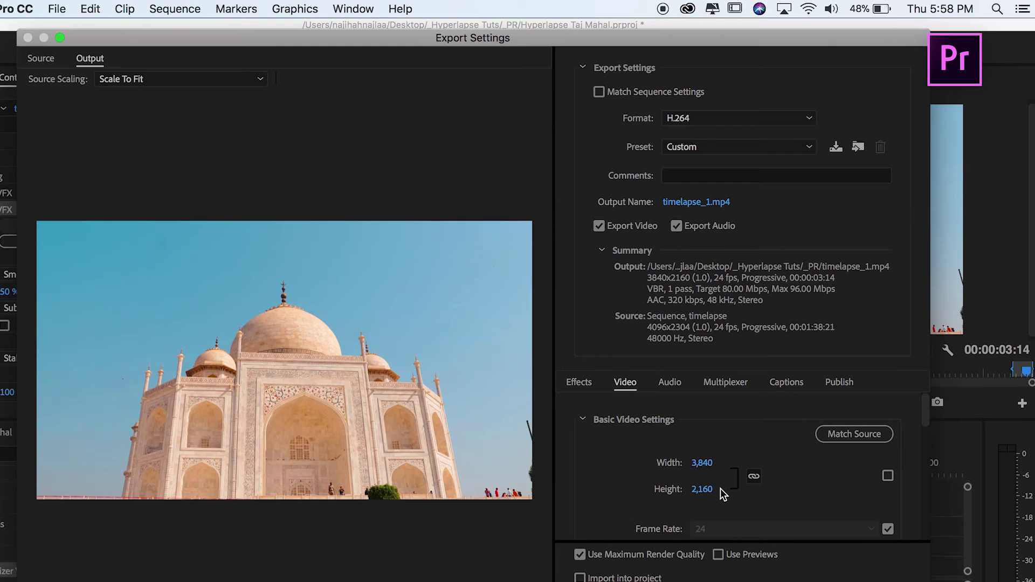
scroll(721, 489, down, 5)
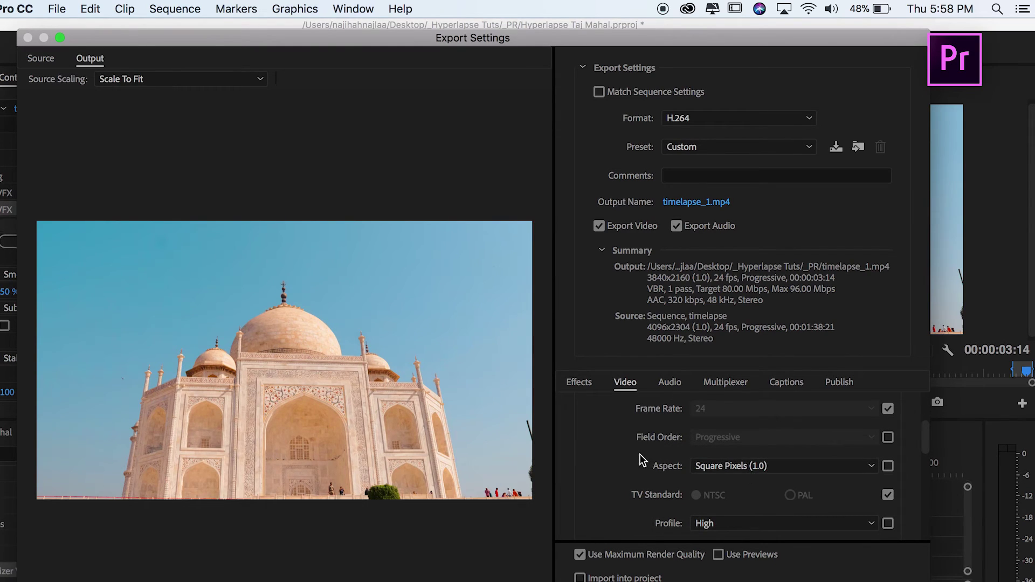
scroll(639, 454, up, 5)
scroll(639, 454, down, 3)
scroll(729, 455, up, 3)
scroll(769, 461, down, 5)
scroll(769, 460, down, 2)
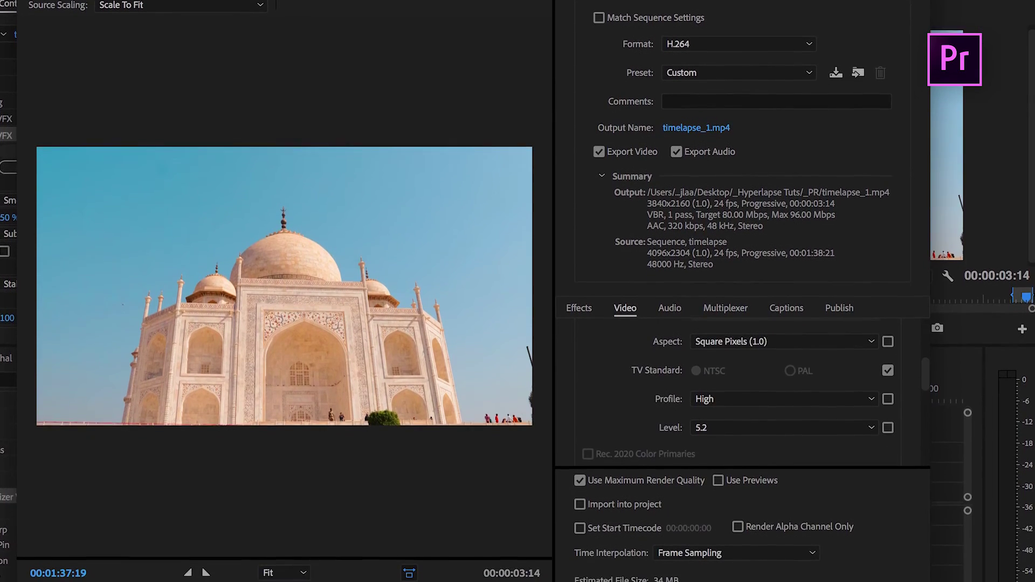
click(807, 553)
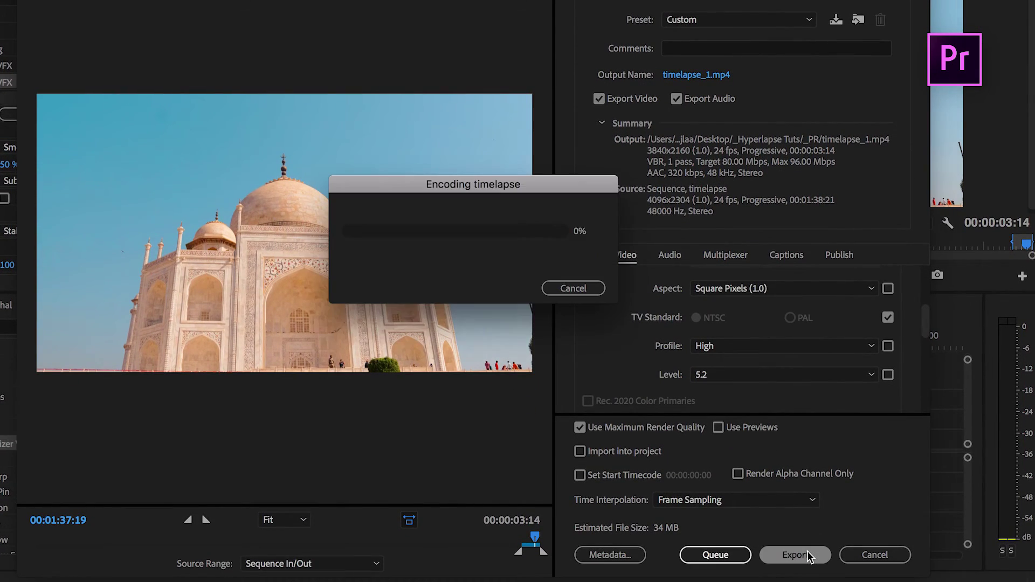